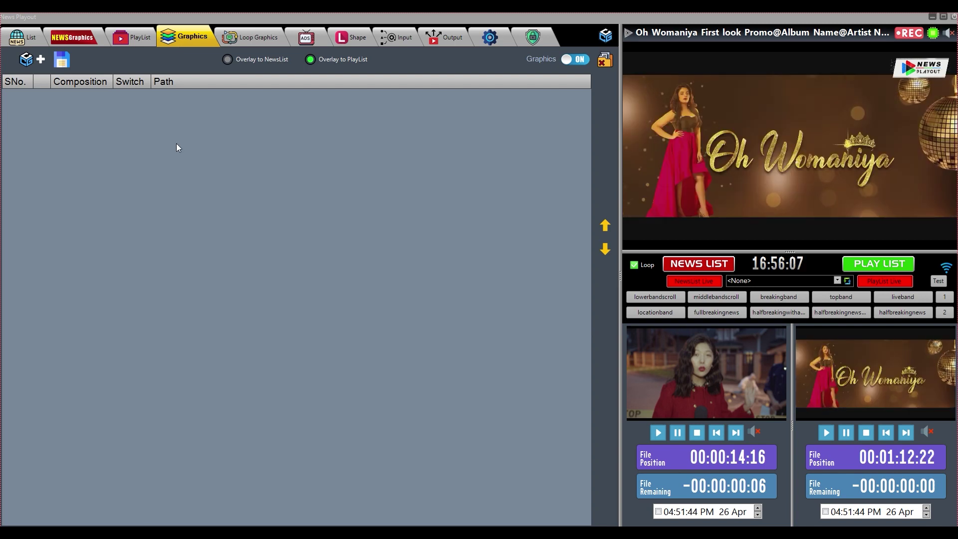
Add the advt1 and khabar News compositions to the graphics list
left_click(28, 62)
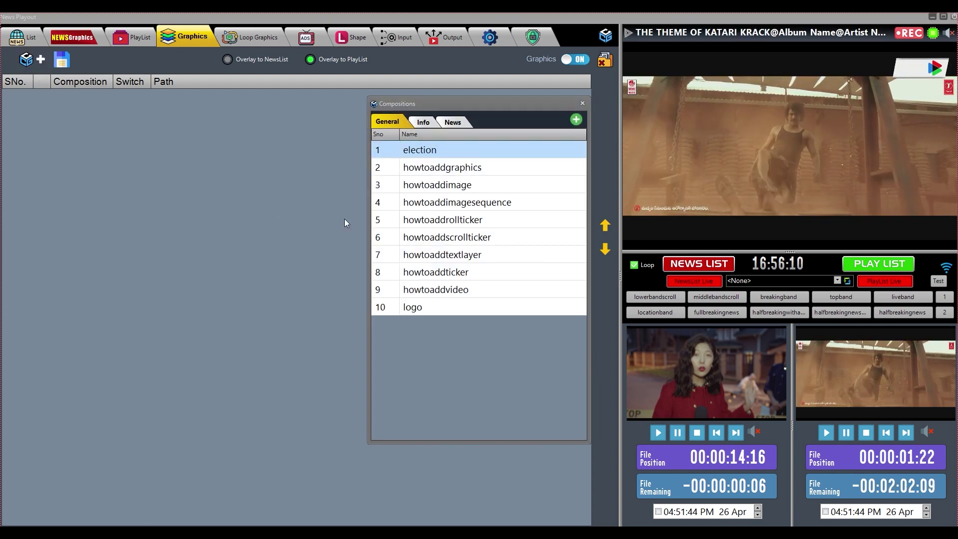
left_click(453, 121)
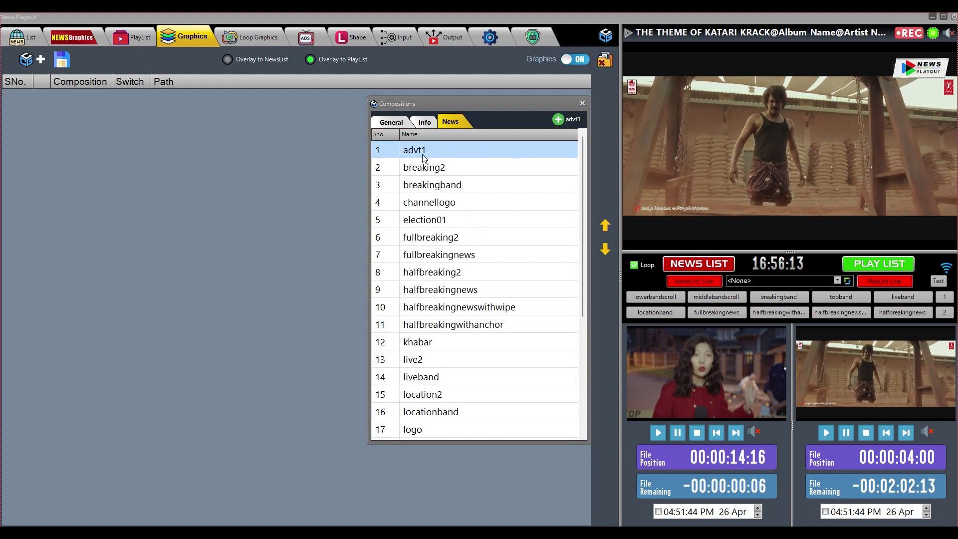
left_click(565, 120)
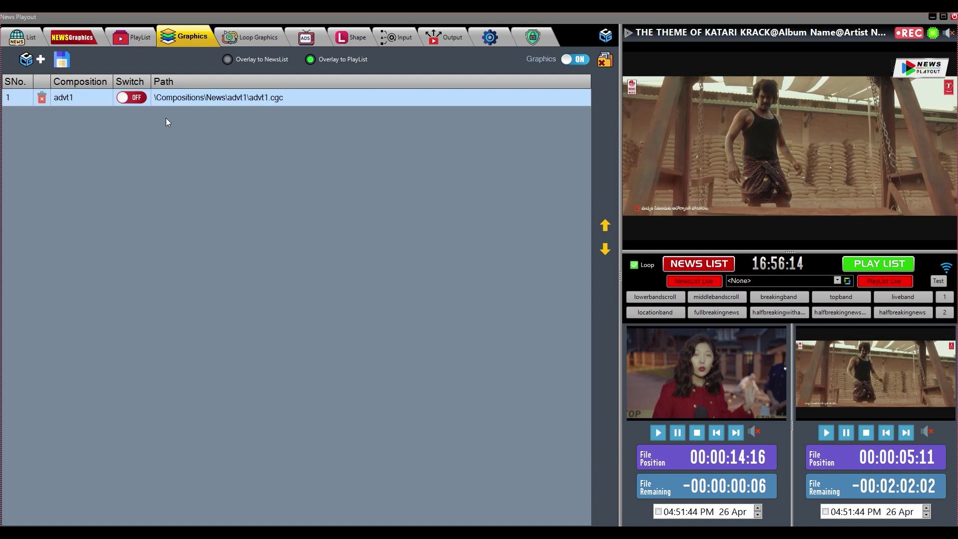
left_click(34, 60)
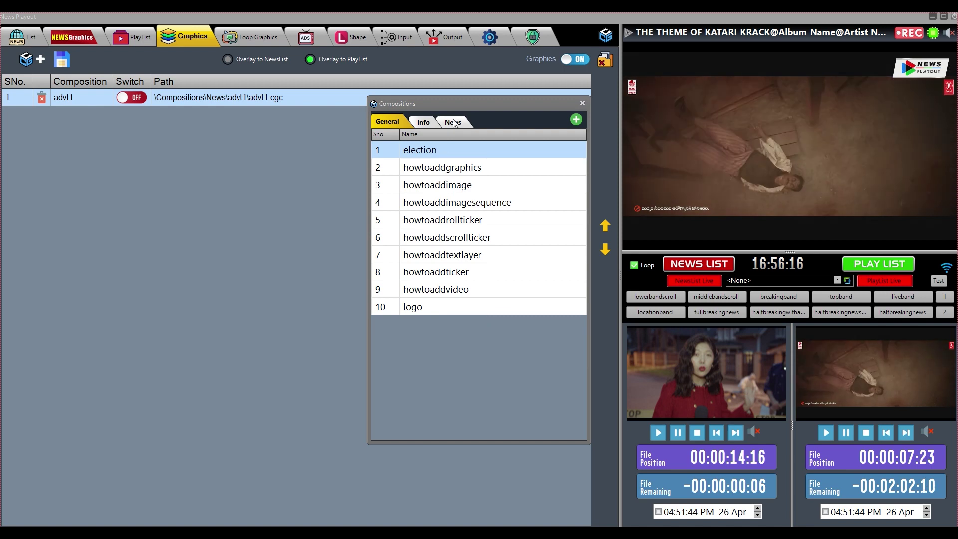
left_click(454, 121)
left_click(486, 342)
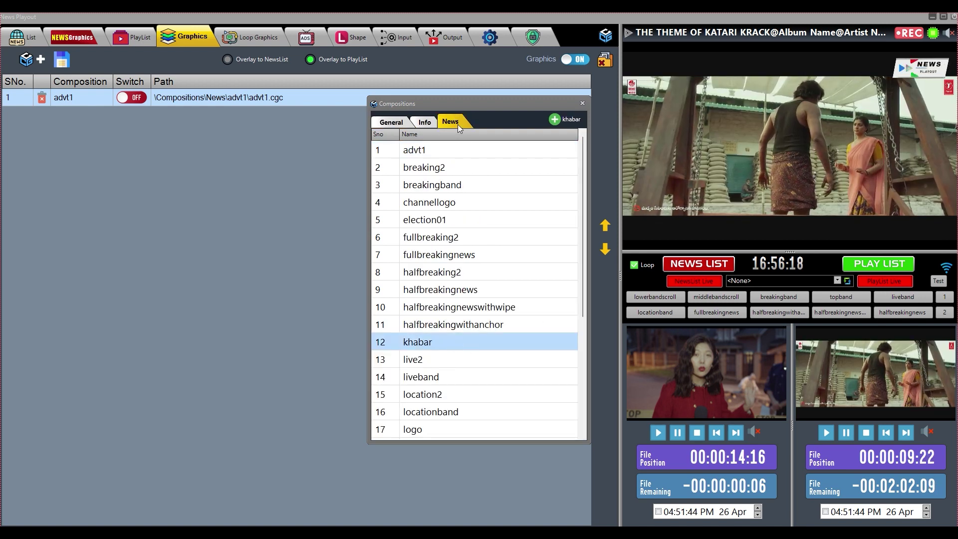
left_click(565, 119)
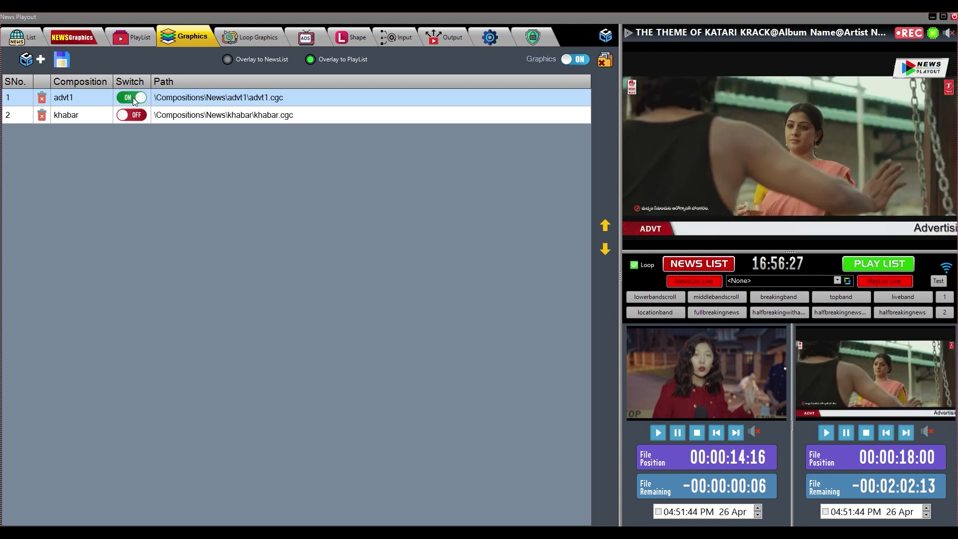
Switch off the advt1 ticker
left_click(134, 115)
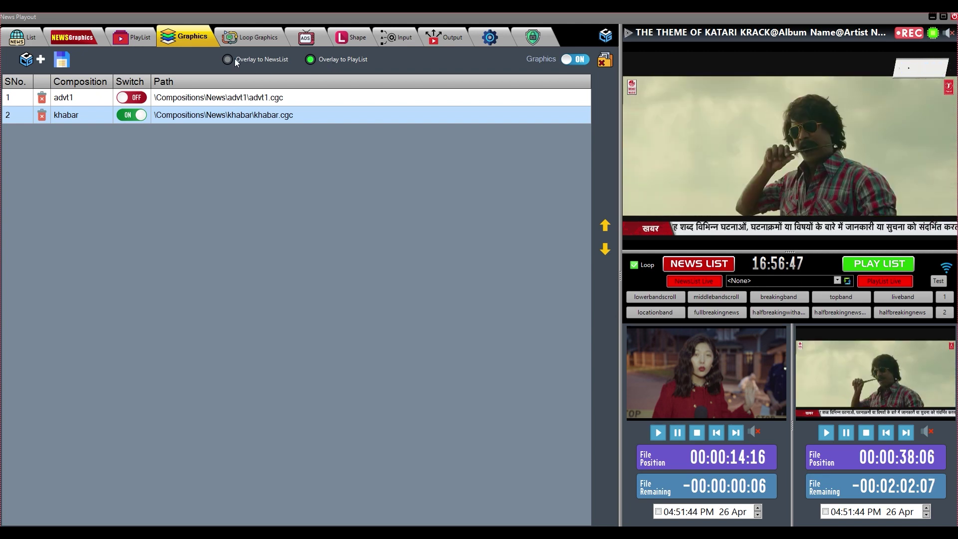
Overlay the graphics on NewsList, then PlayList, and toggle Graphics off and on again
left_click(228, 59)
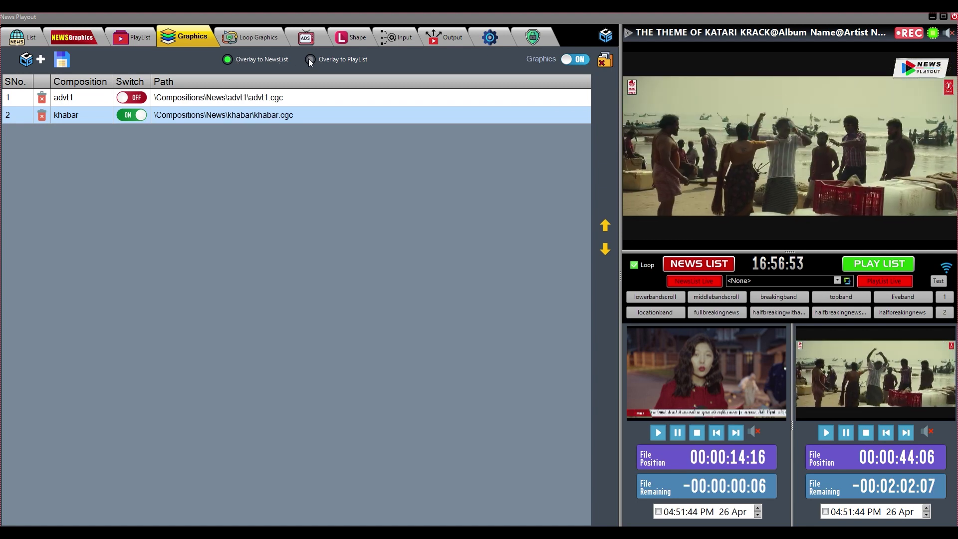
left_click(310, 60)
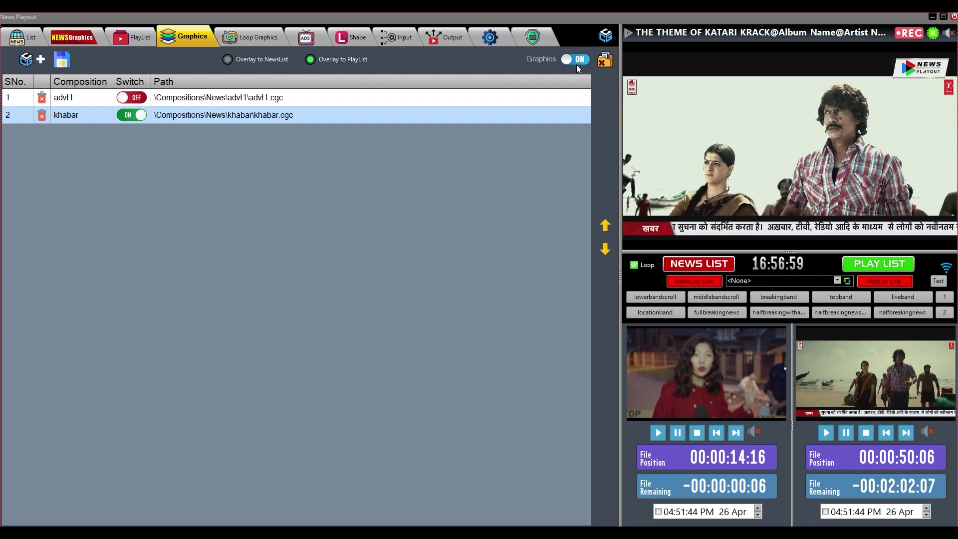
left_click(580, 59)
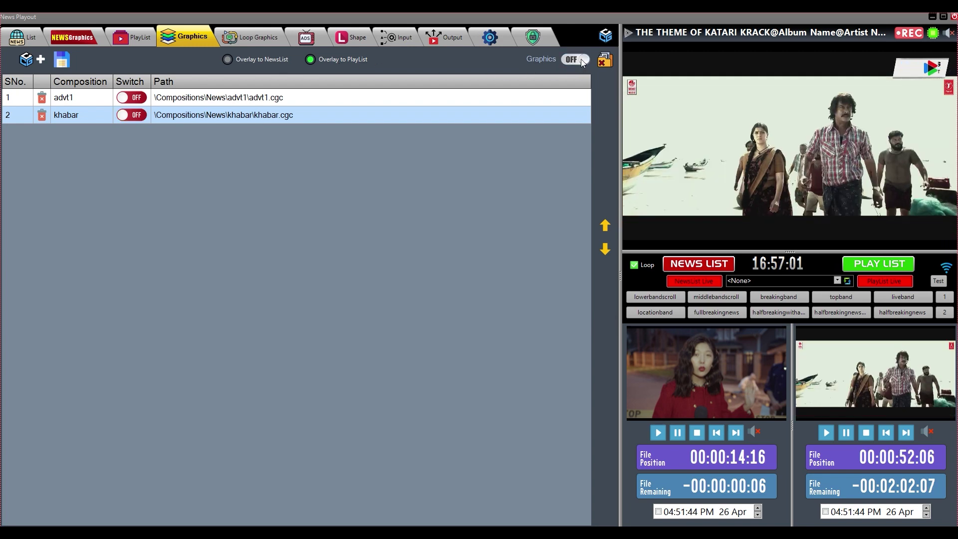
left_click(580, 59)
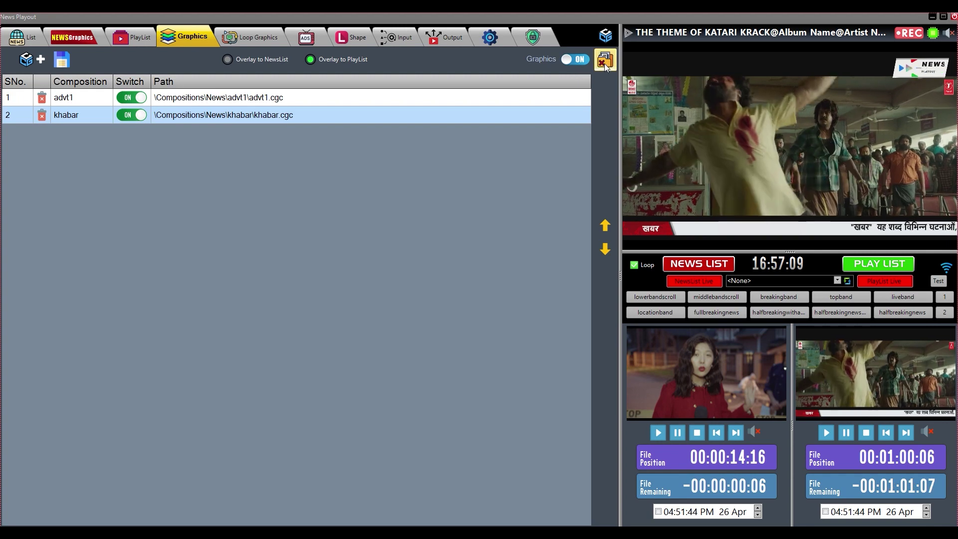
Delete all graphics from the list, confirm with Yes, and reopen the compositions list
left_click(604, 63)
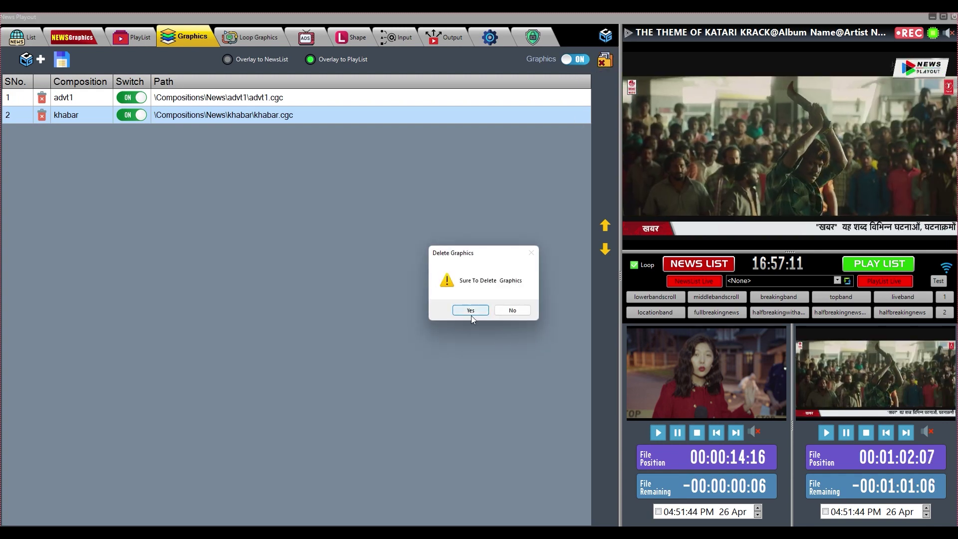
left_click(468, 305)
left_click(33, 59)
Add advt1 and khabar from the News compositions, then remove the khabar row
left_click(450, 121)
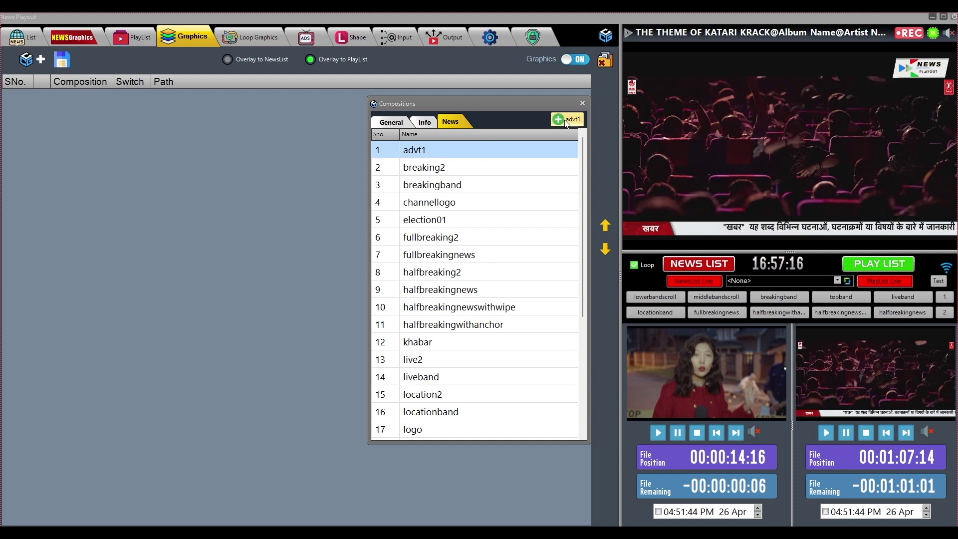
left_click(560, 120)
left_click(33, 59)
left_click(454, 134)
left_click(449, 336)
left_click(567, 132)
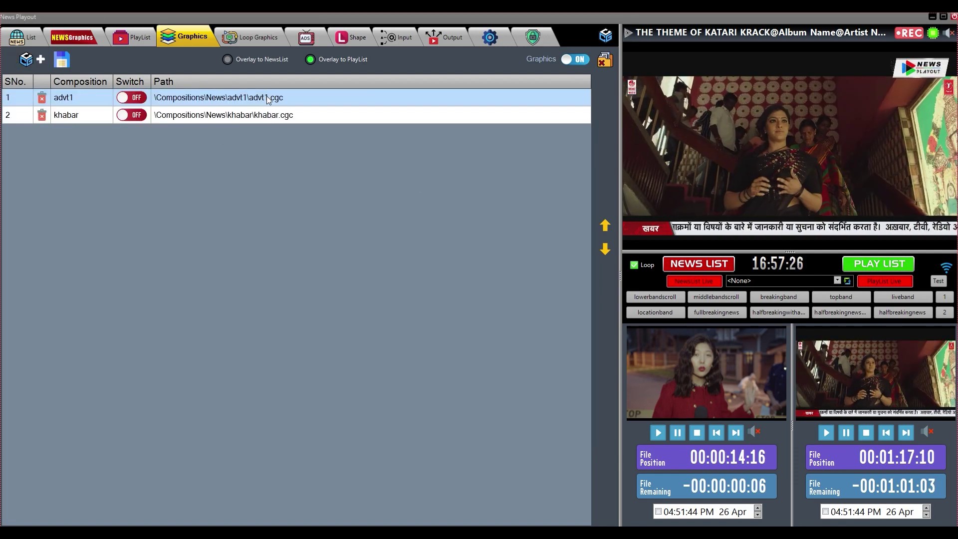
left_click(41, 114)
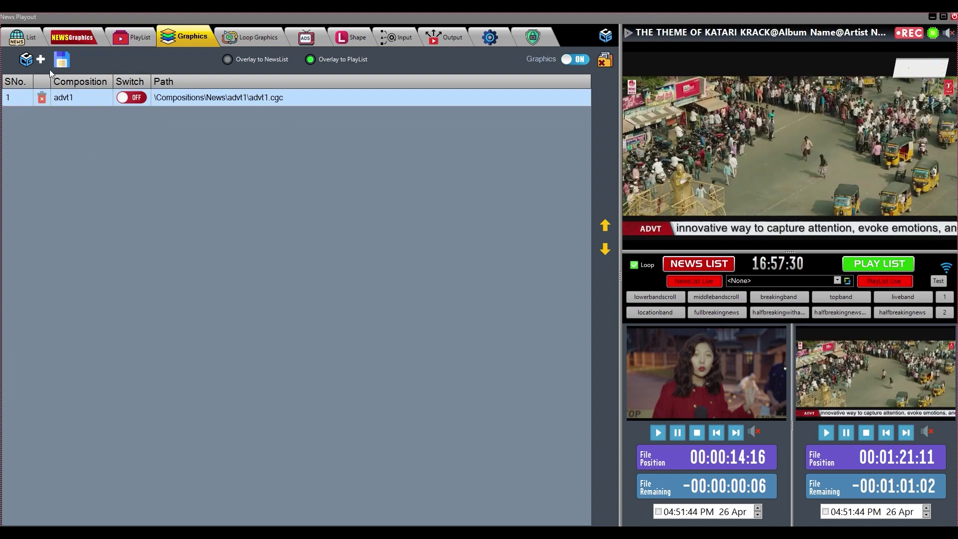
left_click(30, 64)
Add the khabar composition from the News list
left_click(452, 122)
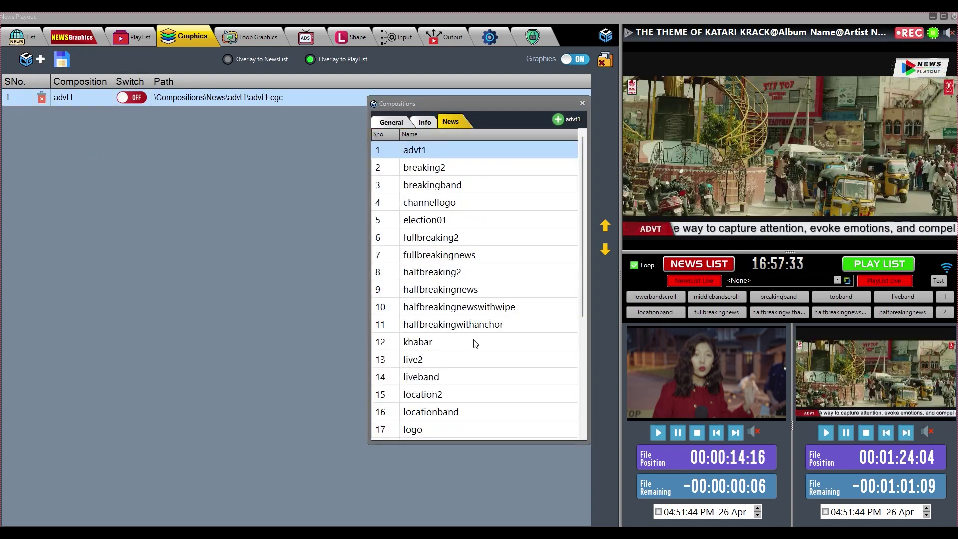
left_click(475, 345)
left_click(576, 119)
Add the news composition, then swap the order of the khabar and news rows
left_click(25, 65)
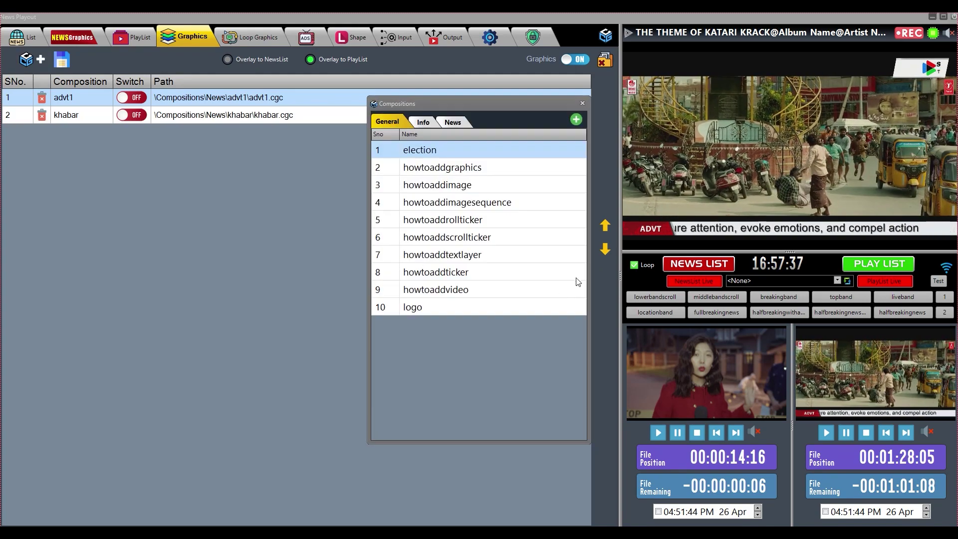
left_click(452, 122)
scroll(584, 312, "down", 3)
left_click(414, 376)
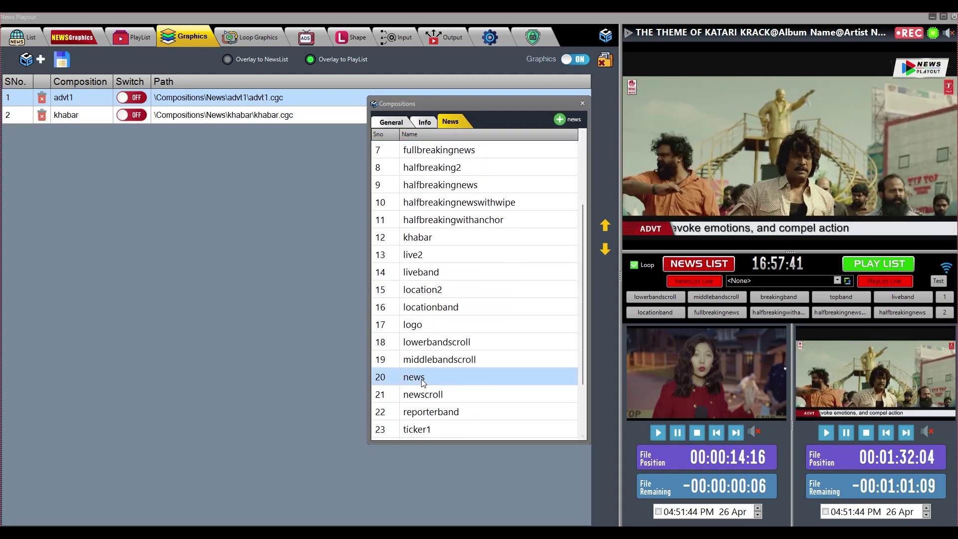
left_click(567, 119)
left_click(221, 116)
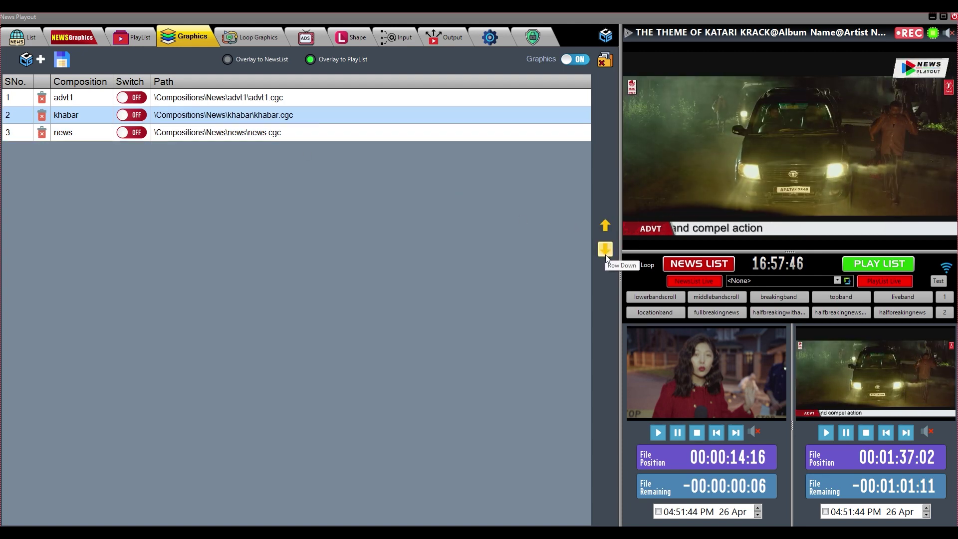
left_click(606, 249)
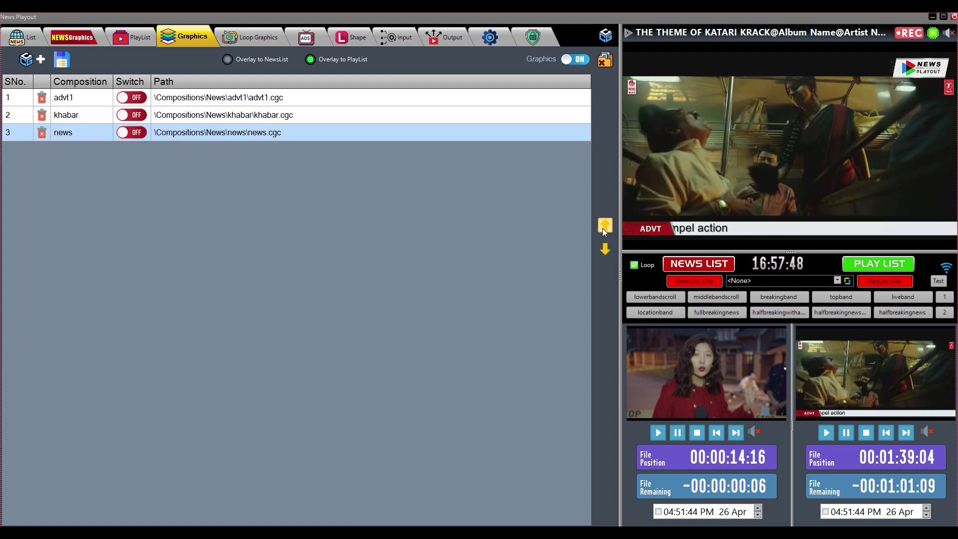